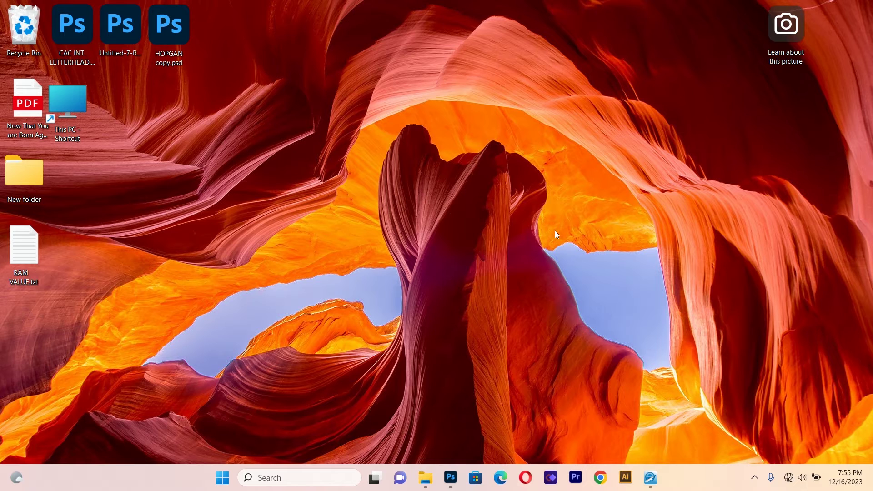
Open Device Manager and expand the Display adapters category
{"action": "right_click", "coordinate": [223, 478]}
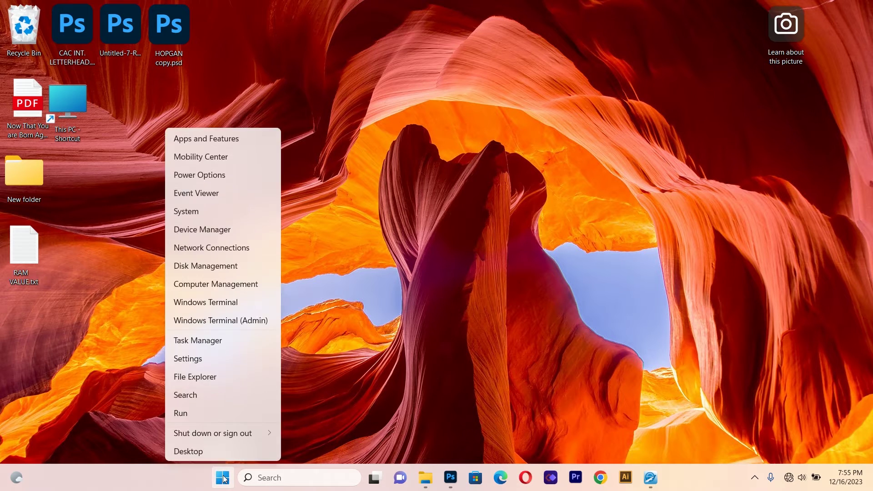
{"action": "left_click", "coordinate": [214, 230]}
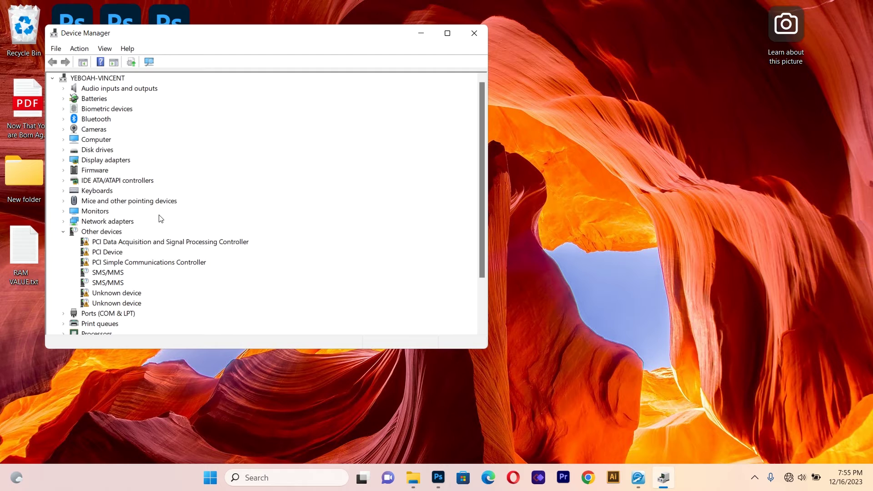
{"action": "left_click", "coordinate": [63, 161]}
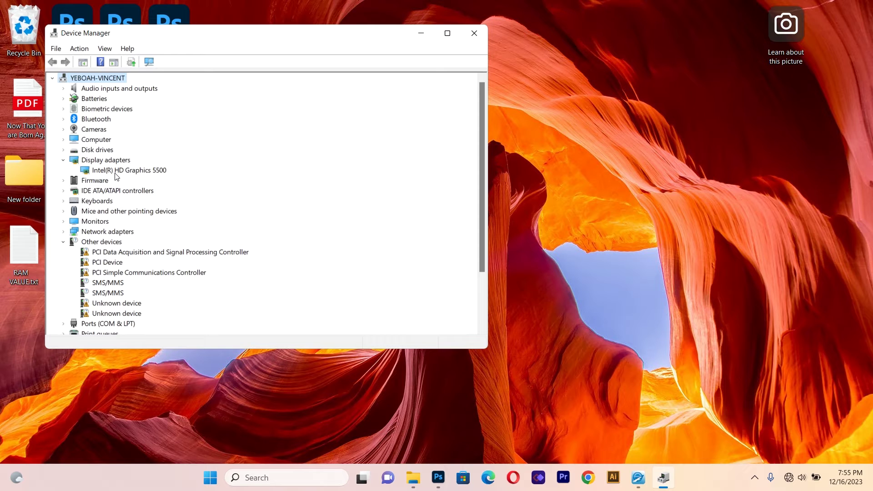
Update the Intel(R) HD Graphics 5500 driver using the automatic driver search, and close Device Manager
{"action": "right_click", "coordinate": [139, 170]}
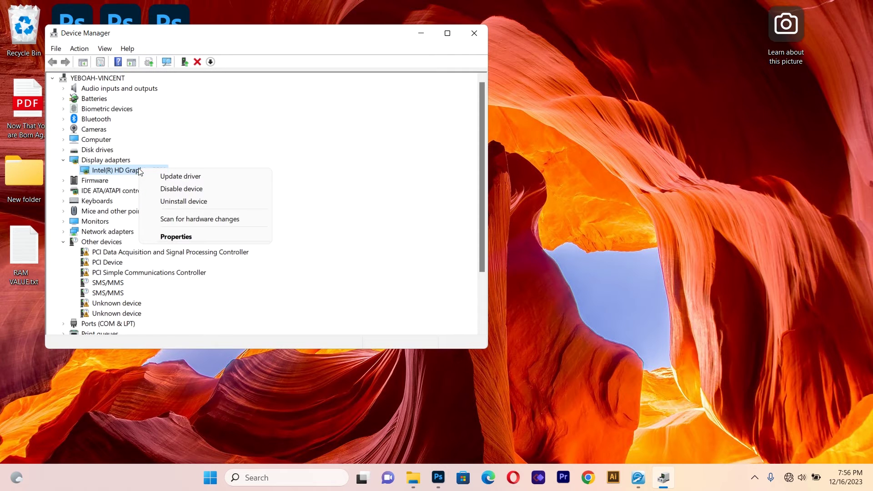
{"action": "left_click", "coordinate": [169, 179]}
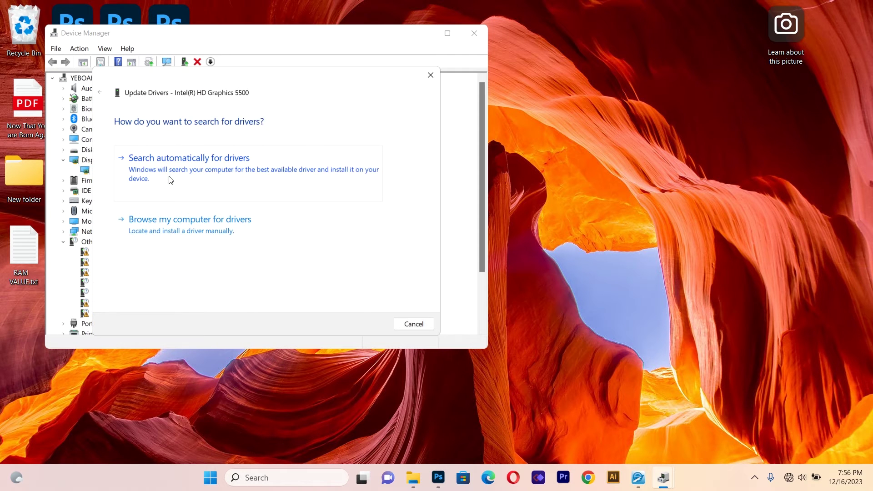
{"action": "left_click", "coordinate": [179, 168]}
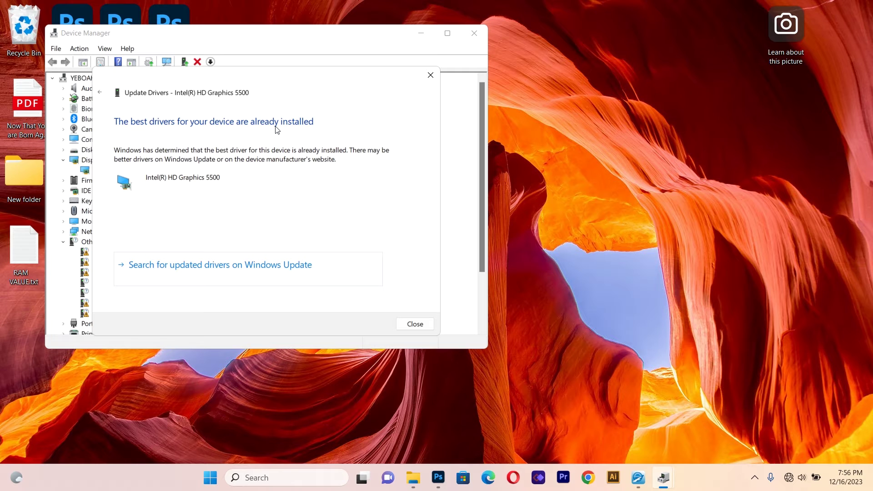
{"action": "left_click", "coordinate": [440, 77]}
{"action": "left_click", "coordinate": [474, 39]}
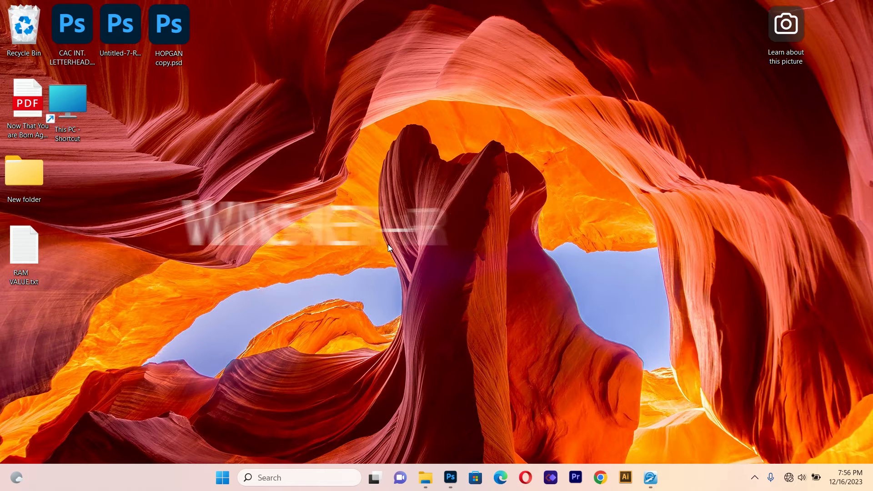
Launch the Registry Editor by running REGEDIT from the Run dialog
{"action": "key", "text": "super+r"}
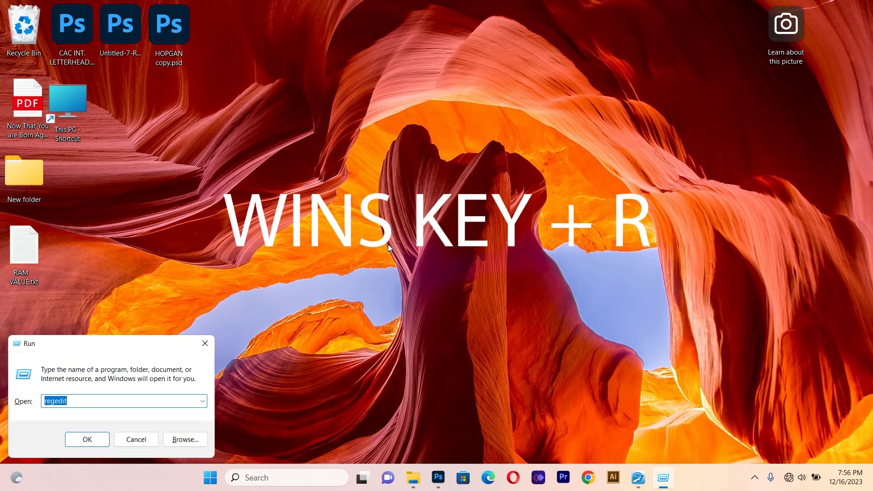
{"action": "left_click_drag", "start_coordinate": [58, 351], "coordinate": [419, 154]}
{"action": "left_click", "coordinate": [437, 201]}
{"action": "double_click", "coordinate": [434, 200]}
{"action": "key", "text": "BackSpace"}
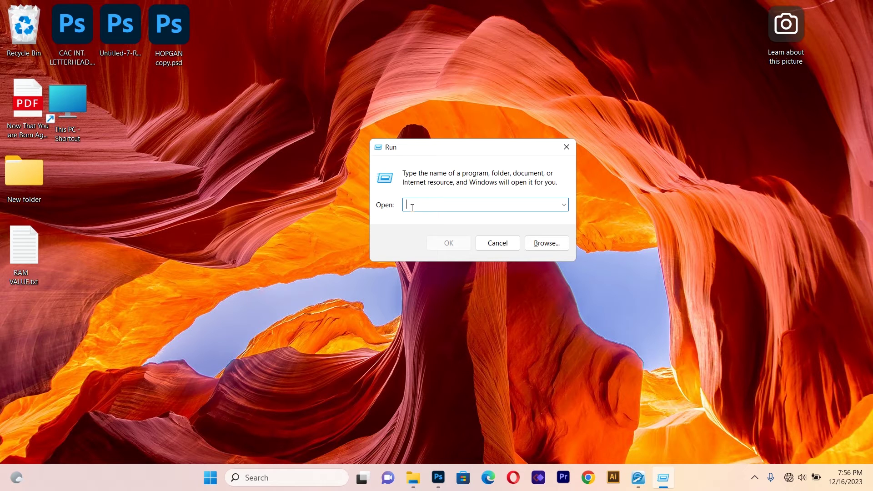
{"action": "type", "text": "RE"}
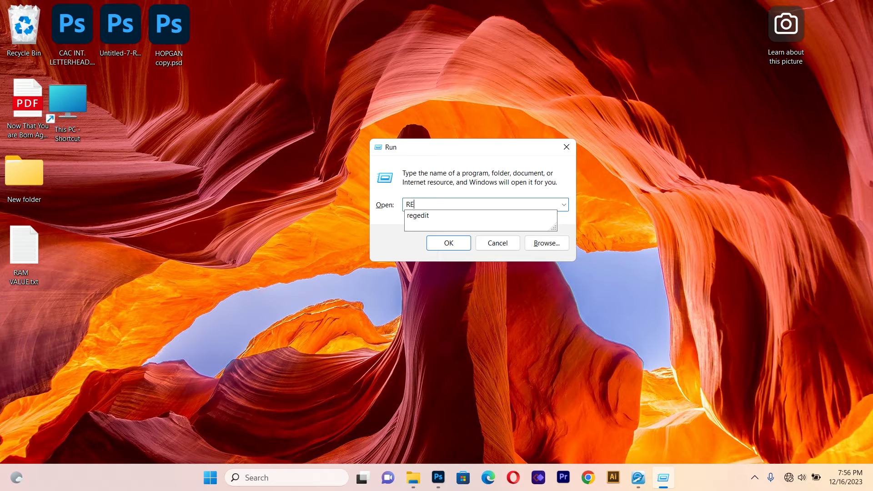
{"action": "type", "text": "GEDIT"}
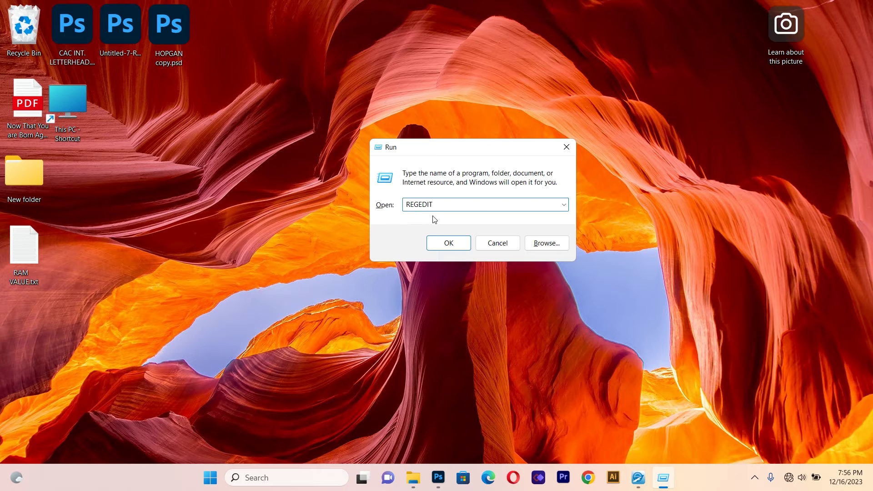
{"action": "left_click", "coordinate": [445, 245]}
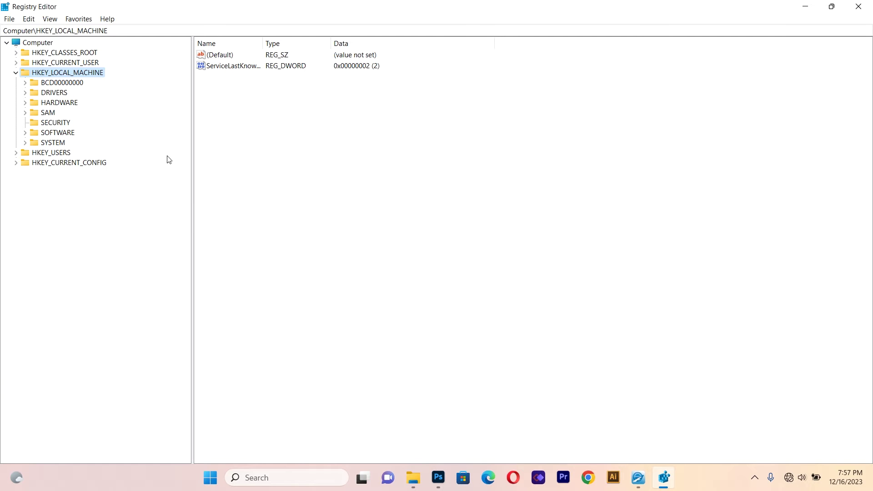
Expand the registry tree down to HKEY_LOCAL_MACHINE\SOFTWARE\Intel
{"action": "left_click", "coordinate": [16, 73]}
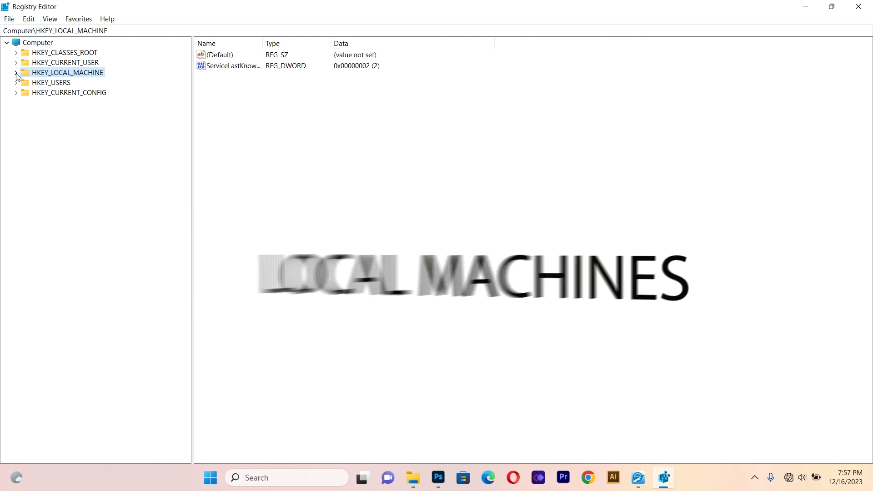
{"action": "left_click", "coordinate": [16, 72]}
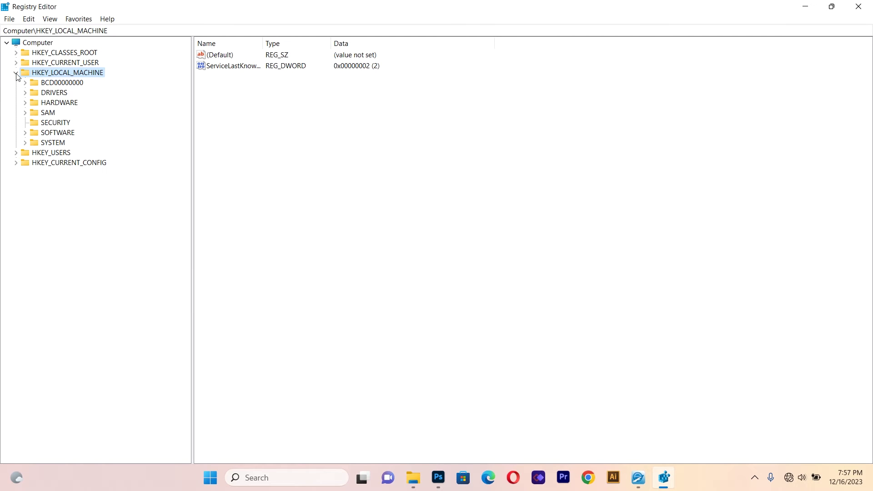
{"action": "left_click", "coordinate": [25, 133]}
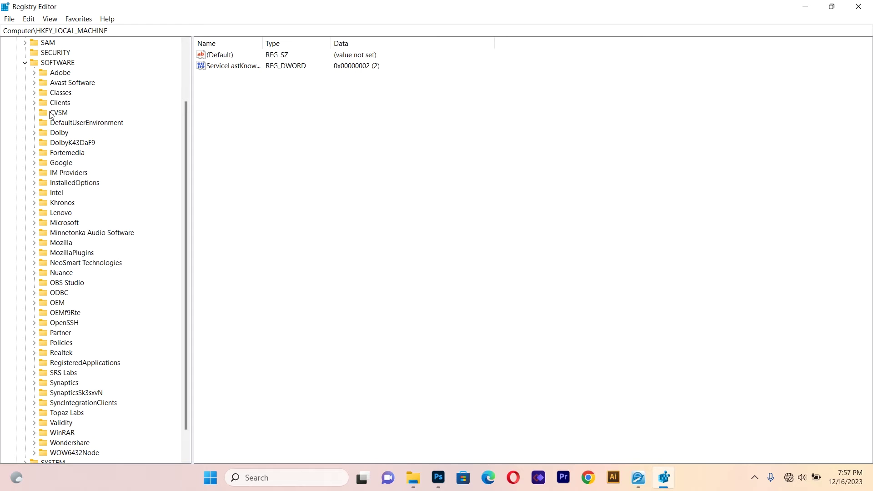
{"action": "left_click", "coordinate": [34, 194]}
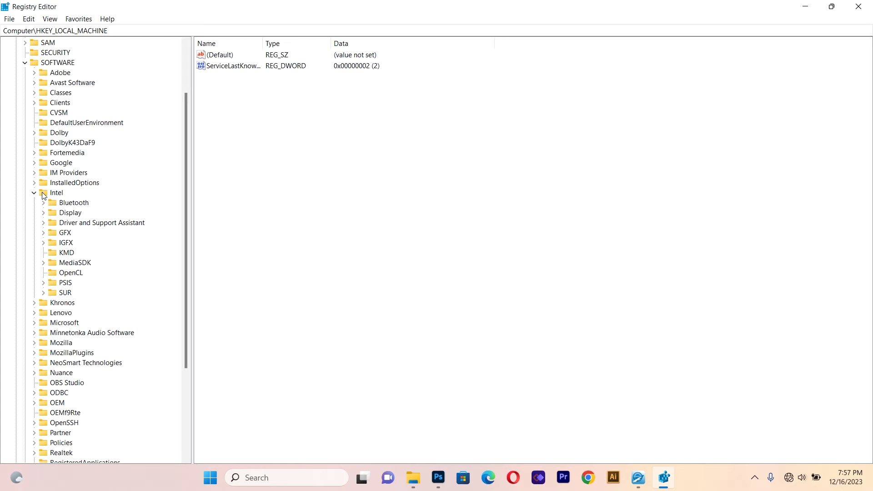
Create a new key named GMM under the Intel key
{"action": "right_click", "coordinate": [44, 195]}
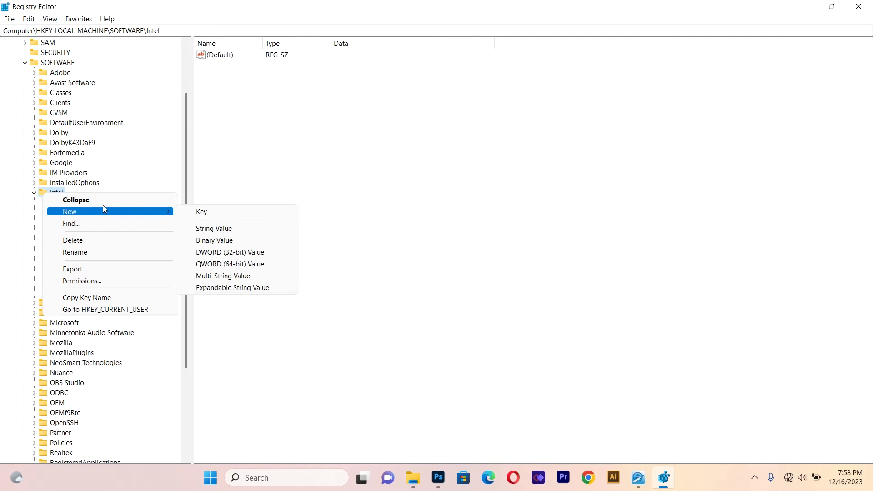
{"action": "left_click", "coordinate": [198, 212]}
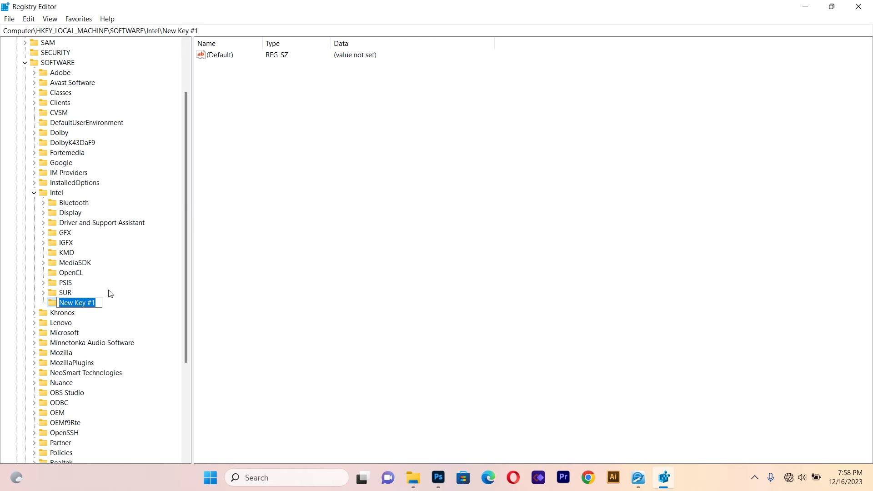
{"action": "left_click", "coordinate": [97, 304]}
{"action": "key", "text": "BackSpace"}
{"action": "key", "text": "BackSpace"}
{"action": "key", "text": "BackSpace"}
{"action": "key", "text": "BackSpace"}
{"action": "key", "text": "BackSpace"}
{"action": "key", "text": "BackSpace"}
{"action": "key", "text": "BackSpace"}
{"action": "key", "text": "BackSpace"}
{"action": "key", "text": "BackSpace"}
{"action": "key", "text": "BackSpace"}
{"action": "type", "text": "GMM"}
{"action": "key", "text": "Return"}
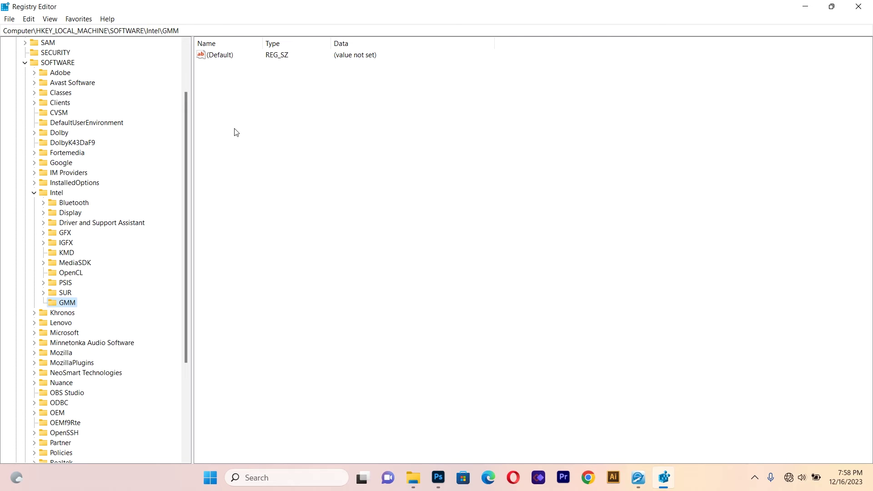
Create a DWORD (32-bit) value named DedicatedSegmentSize in the GMM key
{"action": "right_click", "coordinate": [256, 117]}
{"action": "mouse_move", "coordinate": [271, 122]}
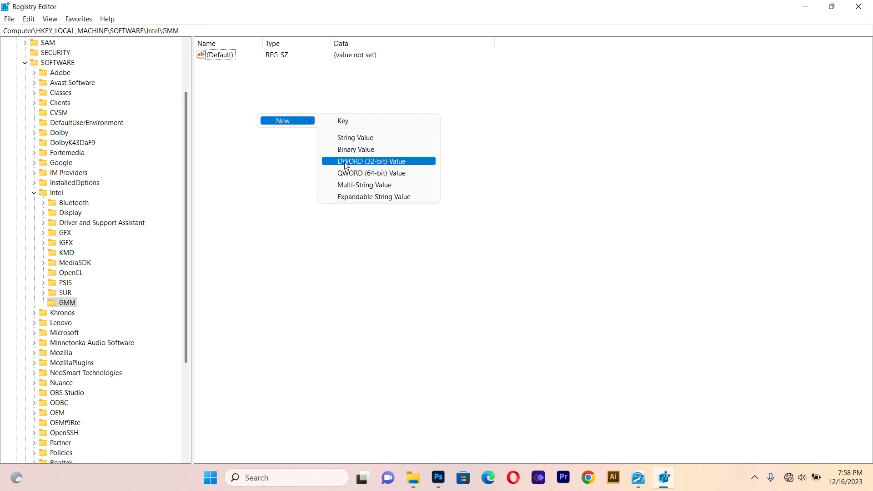
{"action": "left_click", "coordinate": [347, 165]}
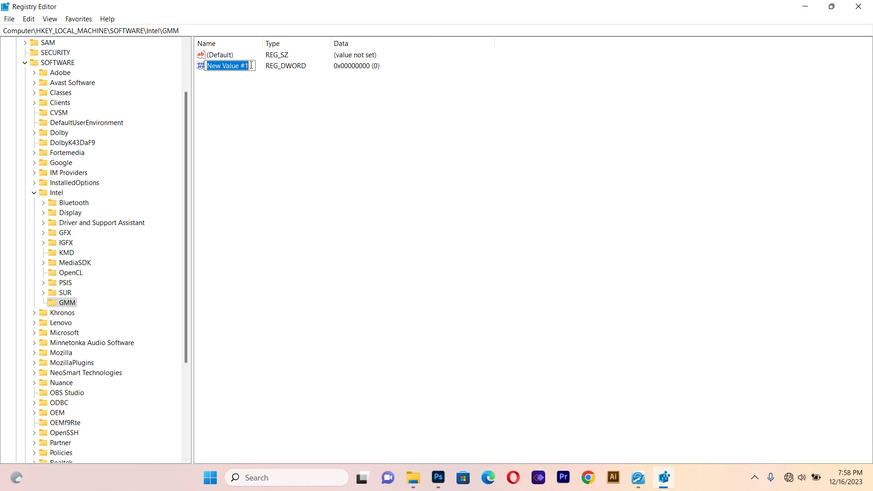
{"action": "key", "text": "BackSpace"}
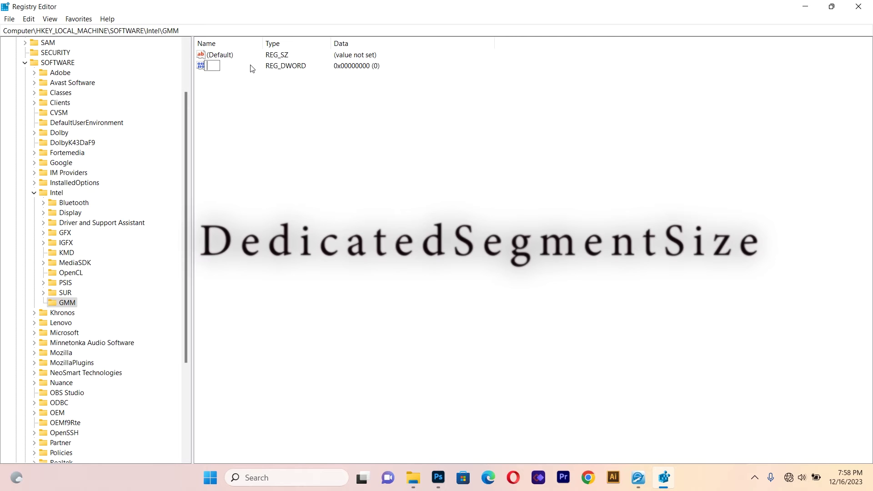
{"action": "type", "text": "D"}
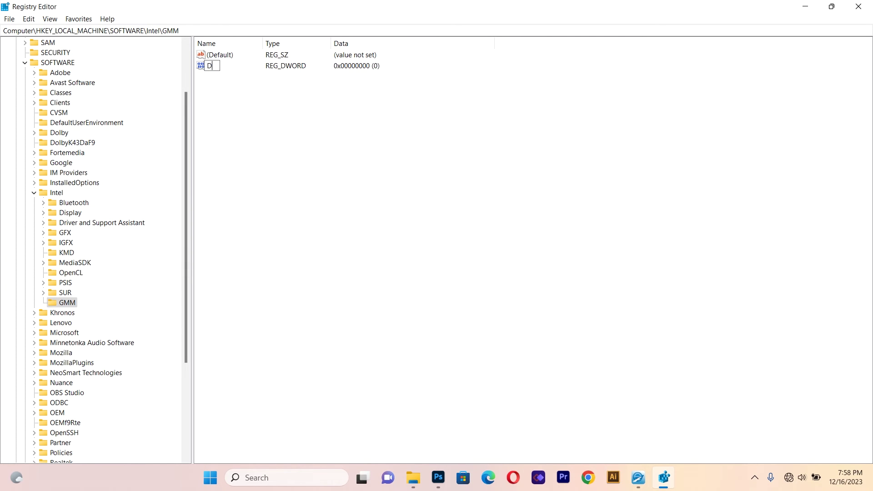
{"action": "type", "text": "edicatedSegmentSize"}
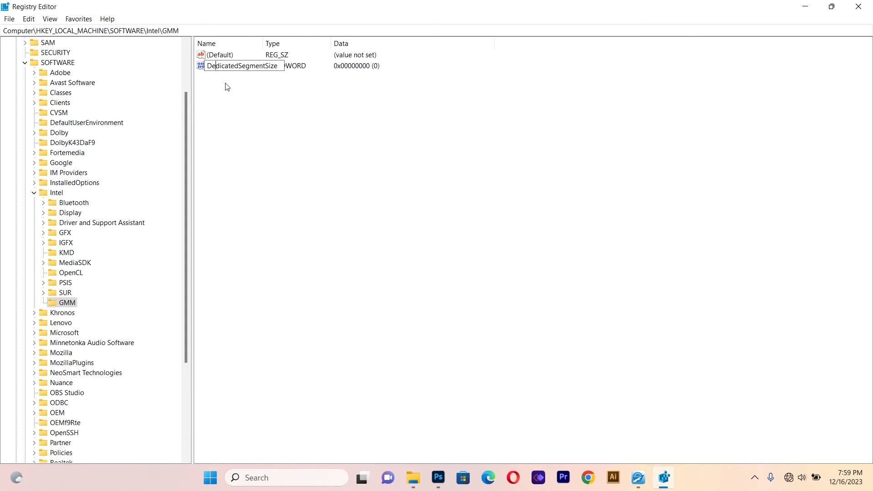
{"action": "key", "text": "Return"}
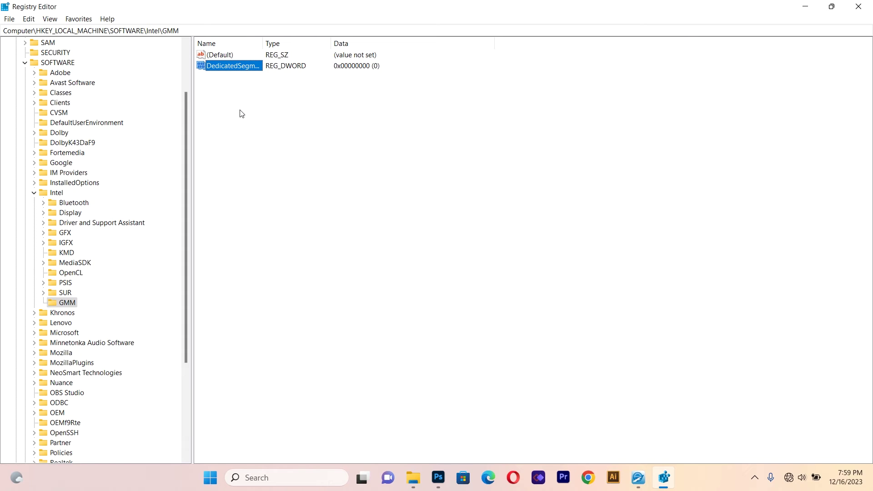
{"action": "right_click", "coordinate": [236, 70]}
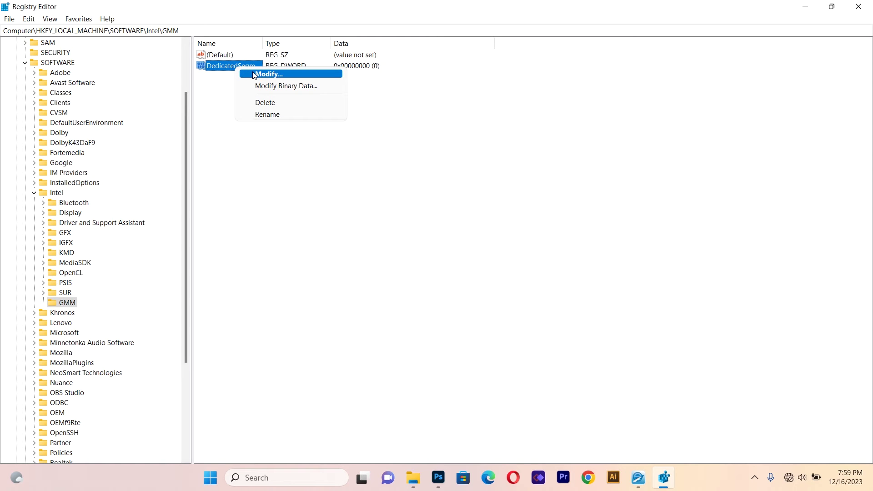
{"action": "left_click", "coordinate": [268, 74]}
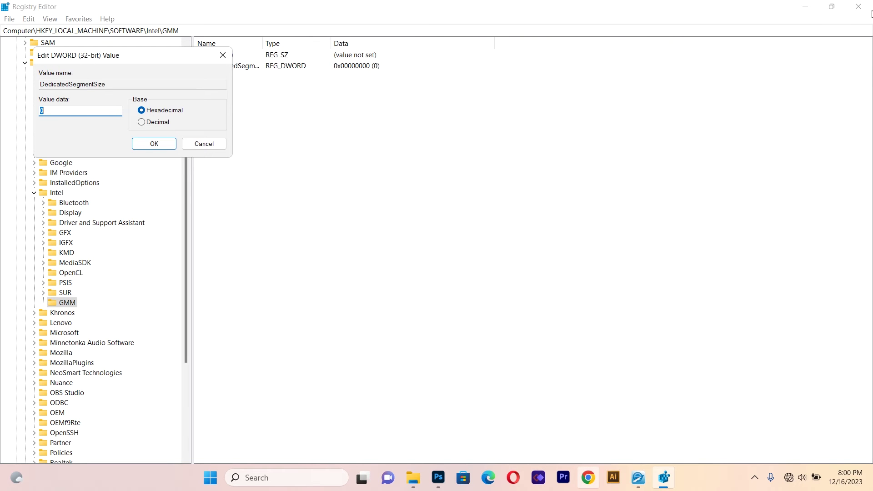
{"action": "left_click", "coordinate": [223, 55]}
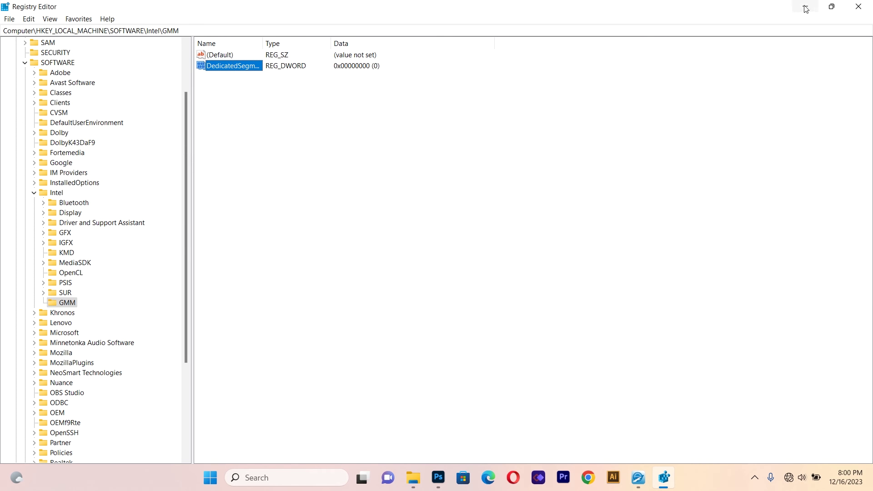
Open RAM VALUE.txt from the desktop and place its window over the empty area of the Registry Editor
{"action": "left_click", "coordinate": [867, 6]}
{"action": "double_click", "coordinate": [24, 240]}
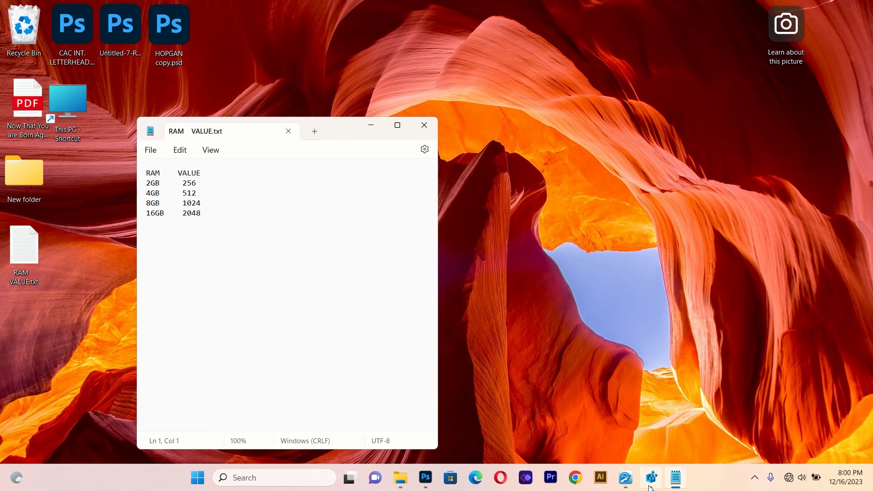
{"action": "mouse_move", "coordinate": [649, 488]}
{"action": "mouse_move", "coordinate": [403, 480]}
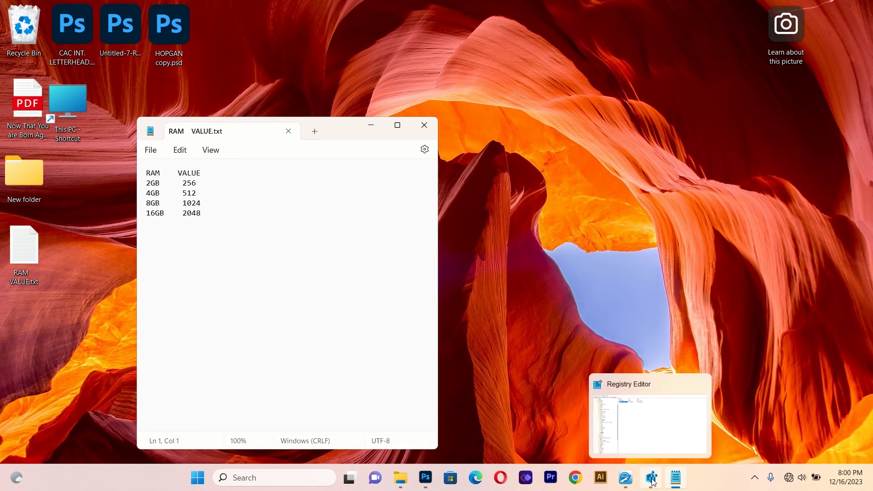
{"action": "left_click", "coordinate": [651, 440]}
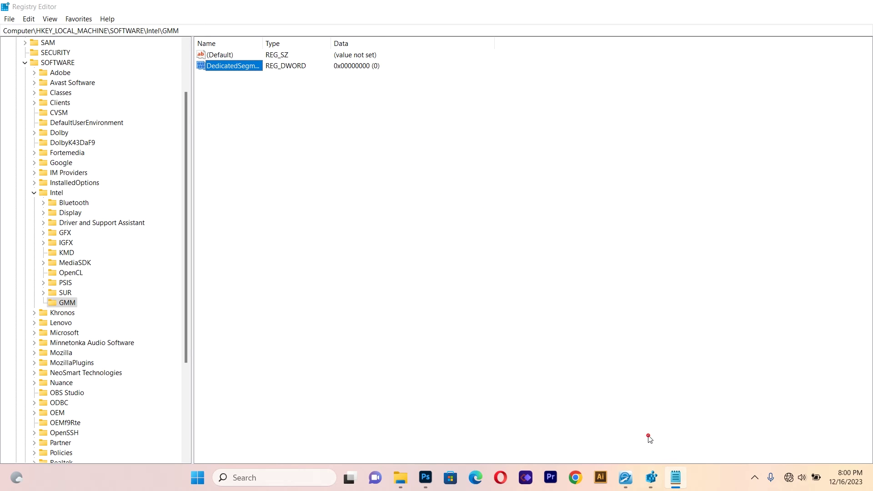
{"action": "left_click", "coordinate": [682, 488]}
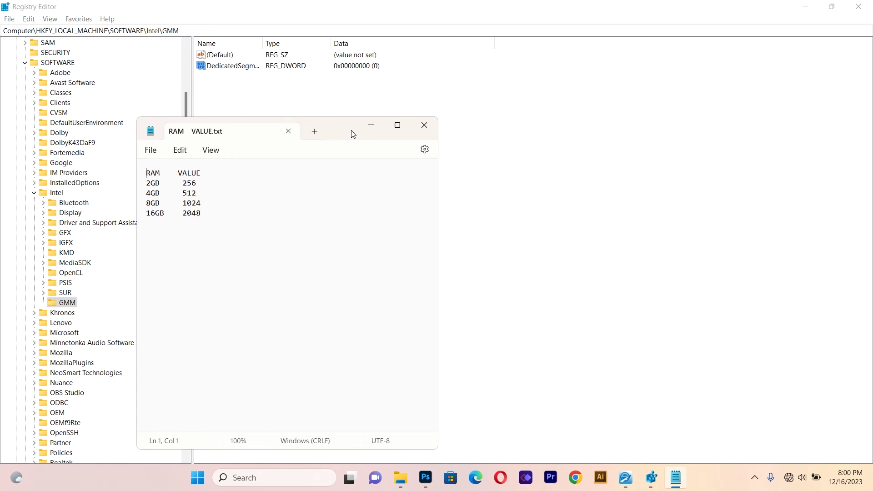
{"action": "left_click_drag", "start_coordinate": [353, 136], "coordinate": [664, 78]}
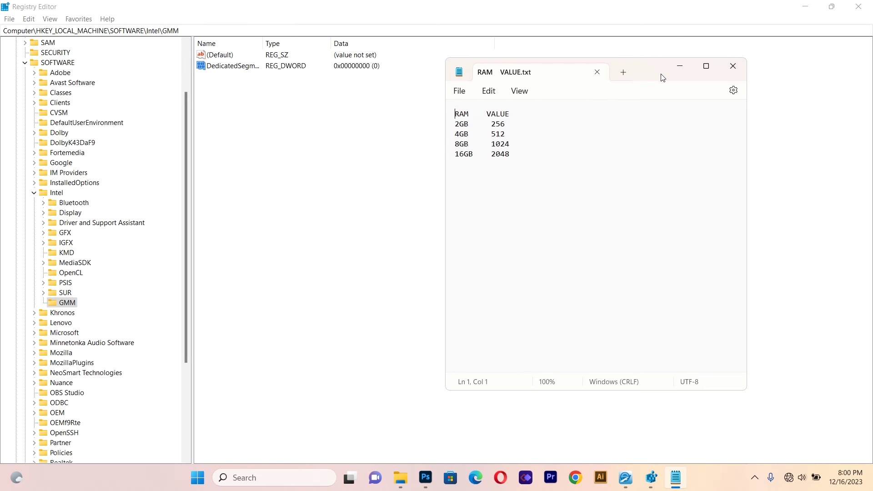
Open DedicatedSegmentSize for editing, then enlarge the RAM VALUE.txt text and highlight the value 1024 for 8GB
{"action": "double_click", "coordinate": [225, 67]}
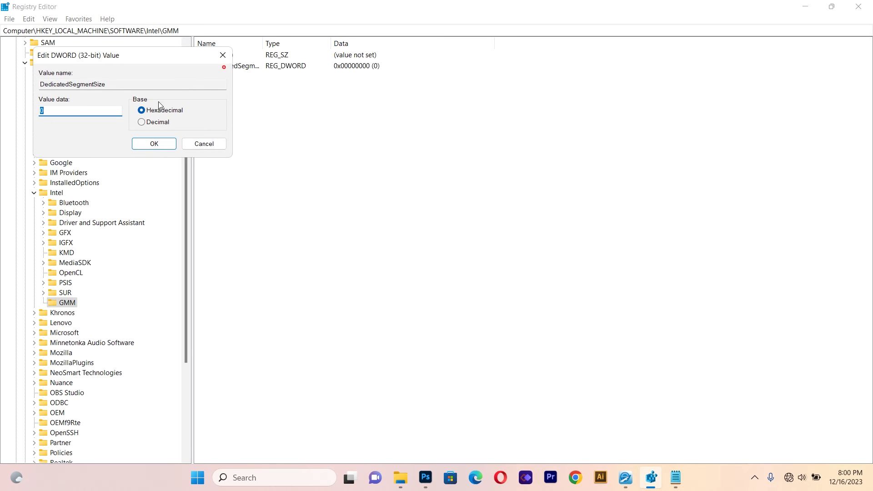
{"action": "key", "text": "alt+Tab"}
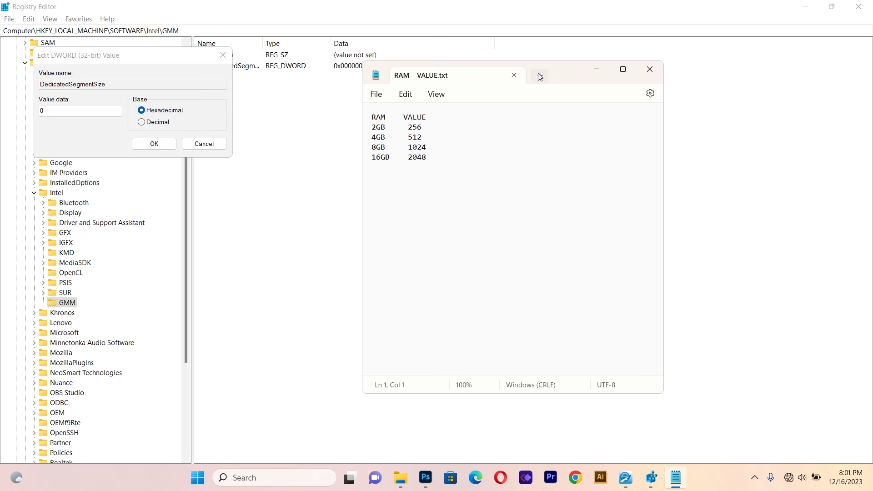
{"action": "scroll", "coordinate": [477, 183], "scroll_direction": "up", "scroll_amount": 12}
{"action": "scroll", "coordinate": [477, 183], "scroll_direction": "up", "scroll_amount": 5}
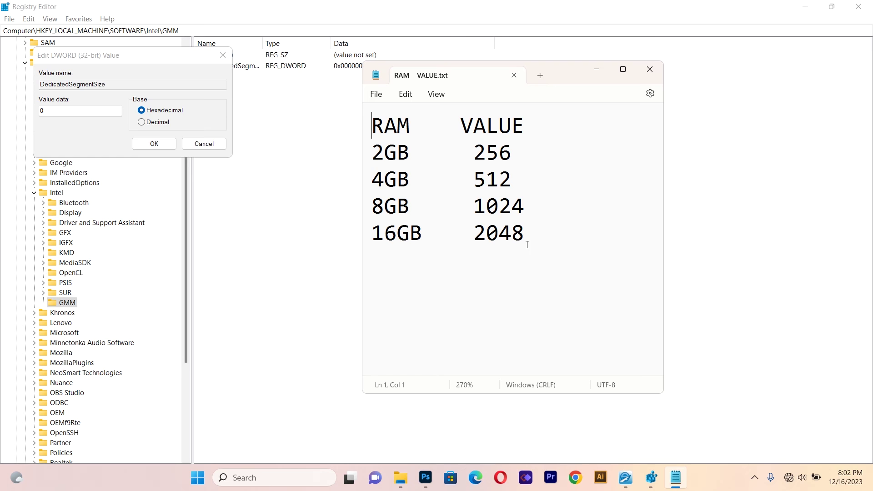
{"action": "left_click_drag", "start_coordinate": [473, 205], "coordinate": [527, 204]}
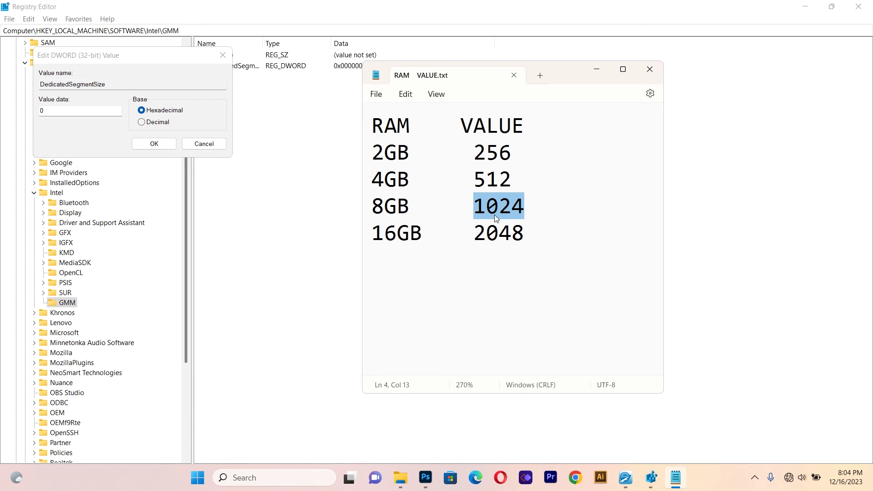
Set the DedicatedSegmentSize value data to 1024 in hexadecimal base, and close Registry Editor and RAM VALUE.txt
{"action": "left_click", "coordinate": [74, 112]}
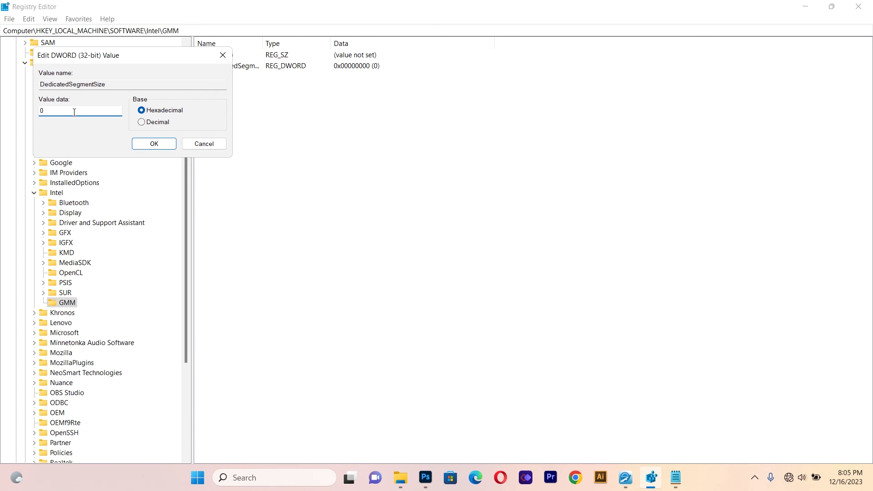
{"action": "type", "text": "1024"}
{"action": "left_click", "coordinate": [42, 110]}
{"action": "key", "text": "BackSpace"}
{"action": "left_click", "coordinate": [154, 143]}
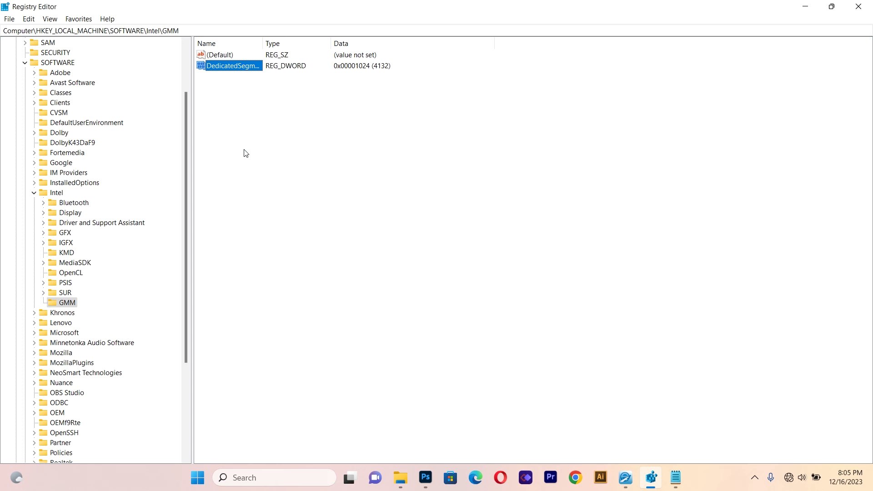
{"action": "left_click", "coordinate": [859, 6]}
{"action": "left_click", "coordinate": [650, 69]}
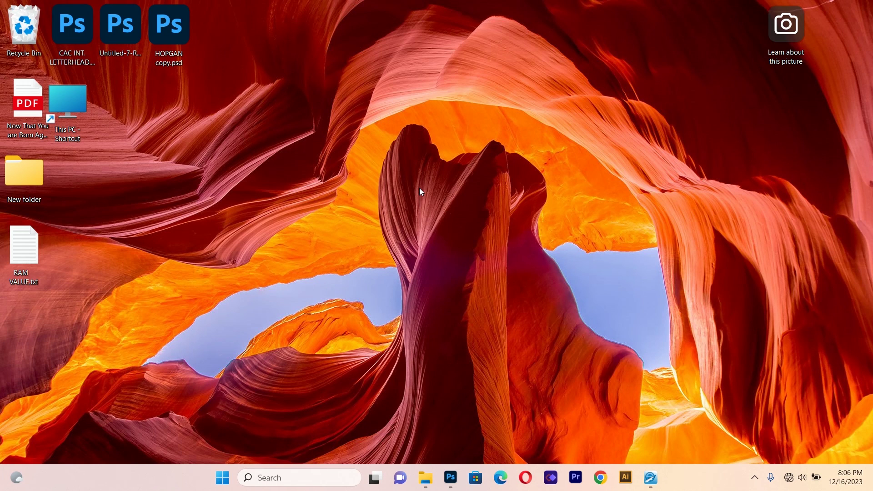
Open the display adapter properties for Display 1 from the advanced display page of Windows Settings
{"action": "right_click", "coordinate": [420, 191]}
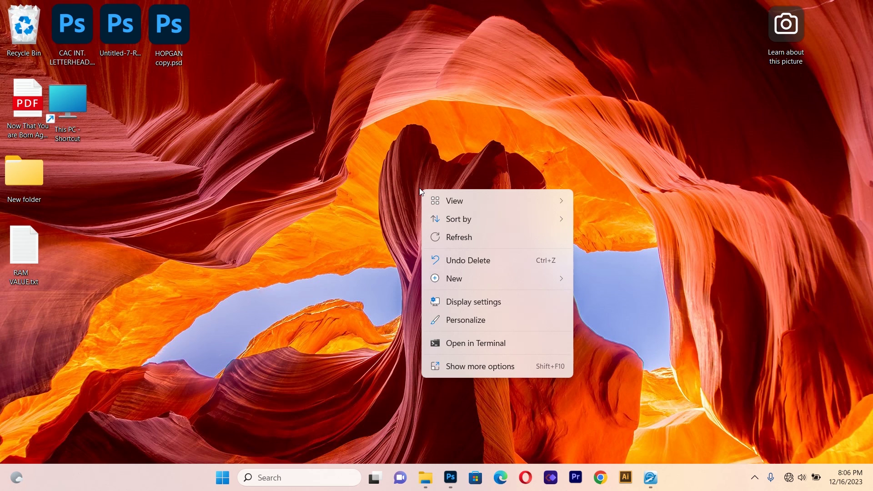
{"action": "left_click", "coordinate": [457, 302]}
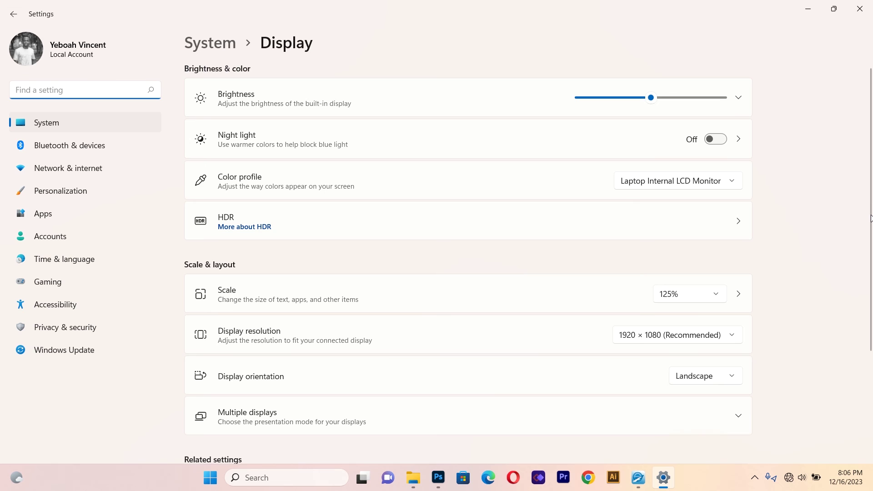
{"action": "scroll", "coordinate": [871, 219], "scroll_direction": "down", "scroll_amount": 3}
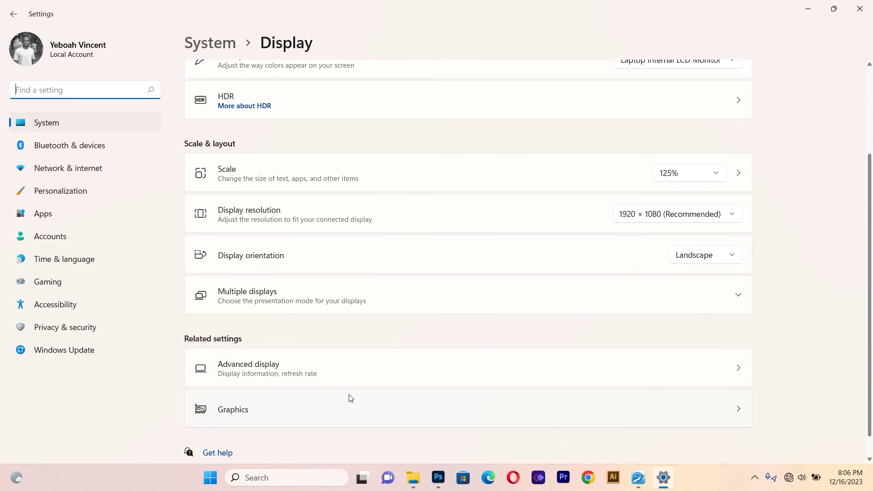
{"action": "left_click", "coordinate": [306, 375]}
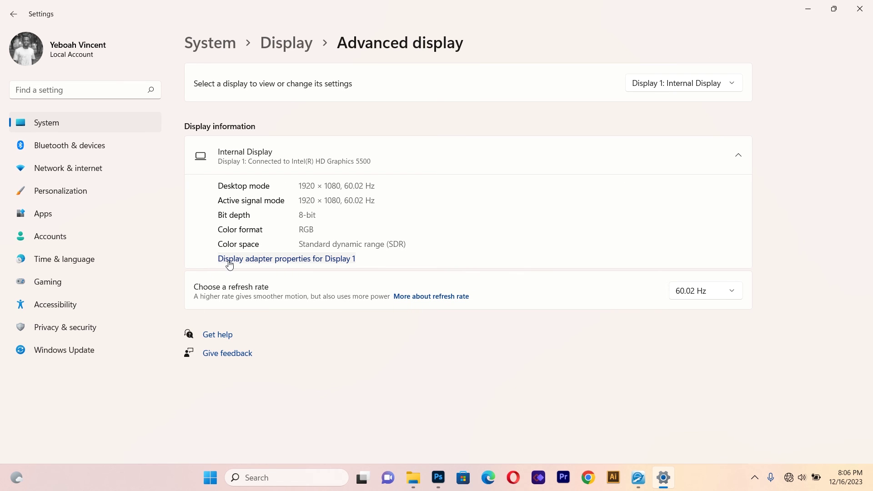
{"action": "left_click", "coordinate": [297, 260]}
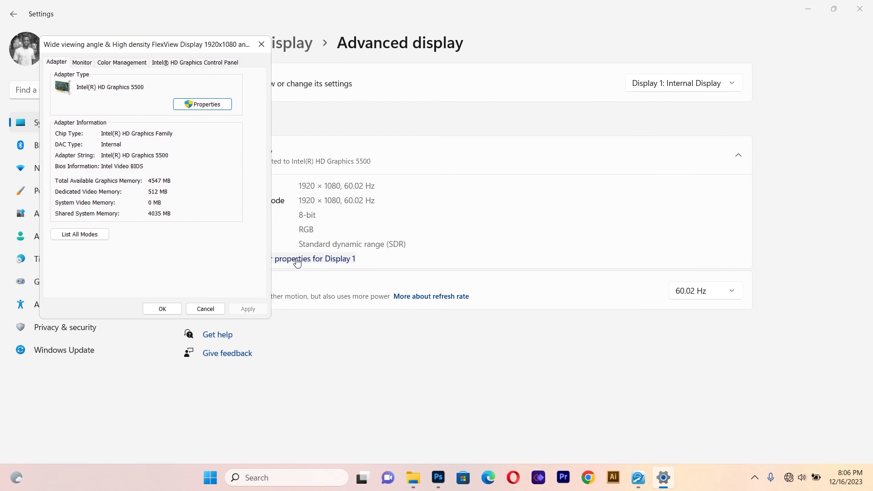